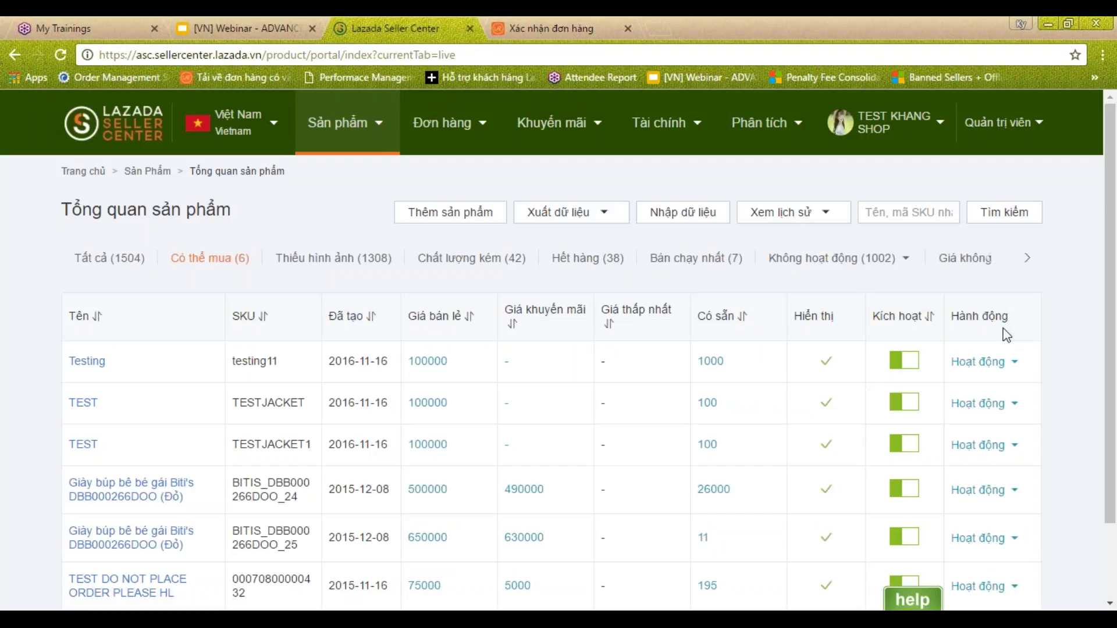
Set the sale price of product BITIS_DBB000266DOO_24 to 480000 and save it
scroll(1114, 401, down, 1)
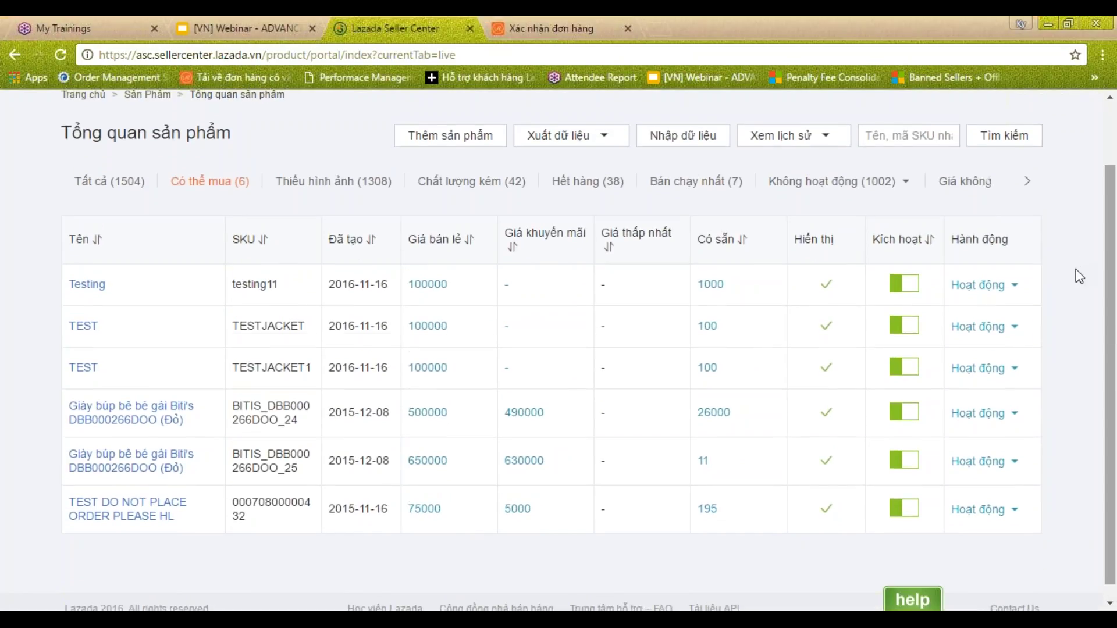
key(ctrl+shift+p)
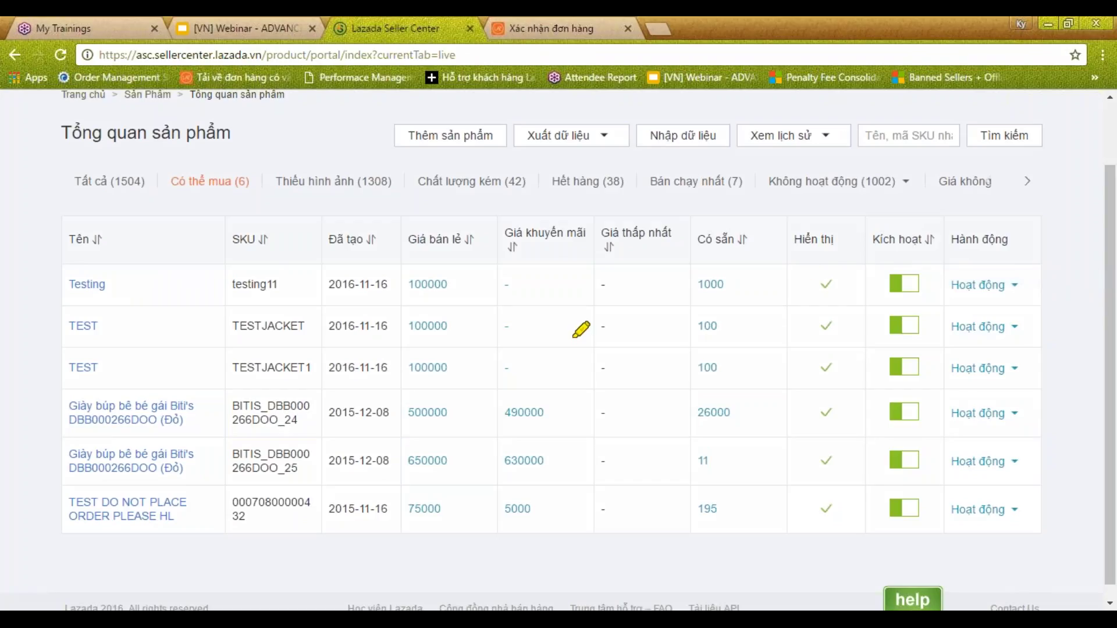
click(503, 391)
mouse_move(503, 391)
mouse_down()
mouse_move(497, 414)
mouse_move(543, 424)
mouse_move(571, 392)
mouse_move(516, 382)
mouse_up()
click(577, 413)
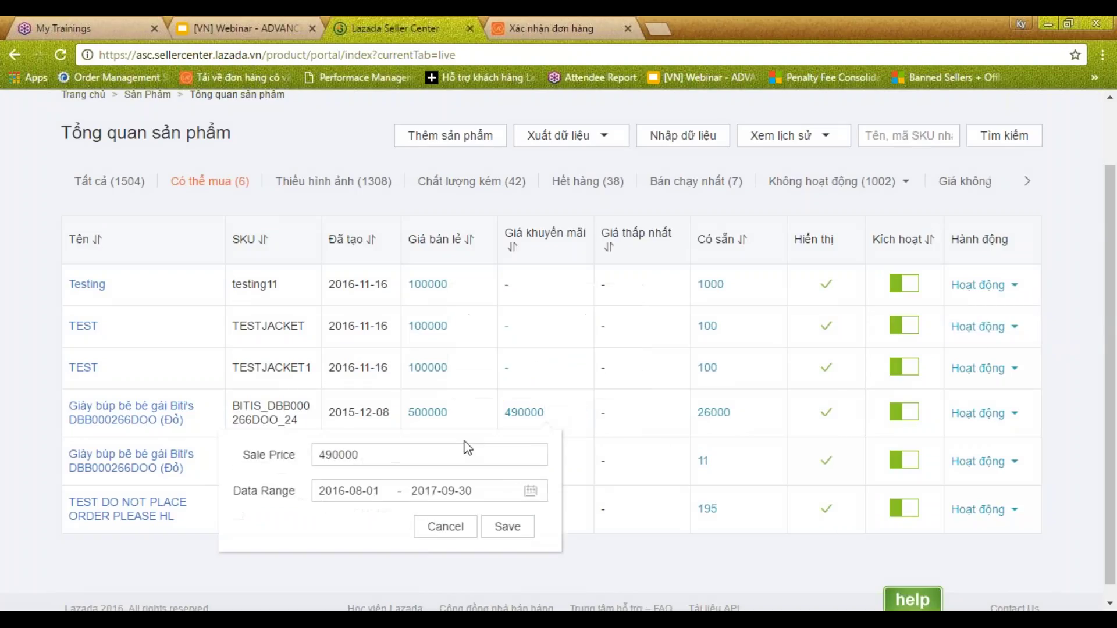
key(BackSpace)
key(BackSpace)
key(BackSpace)
key(BackSpace)
key(BackSpace)
key(BackSpace)
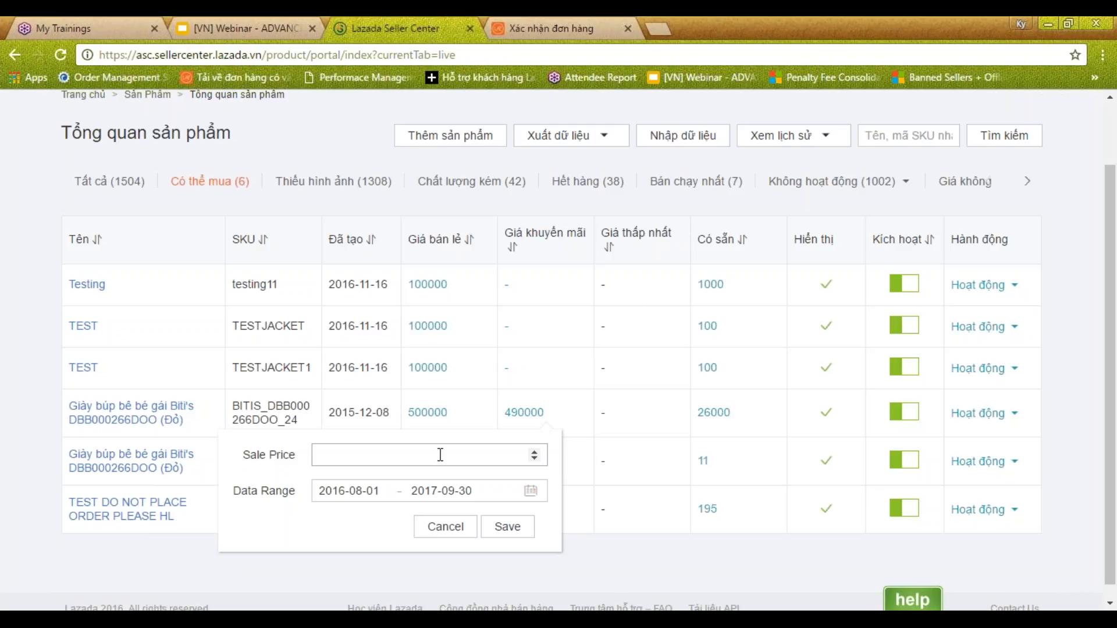
text(480000)
click(509, 528)
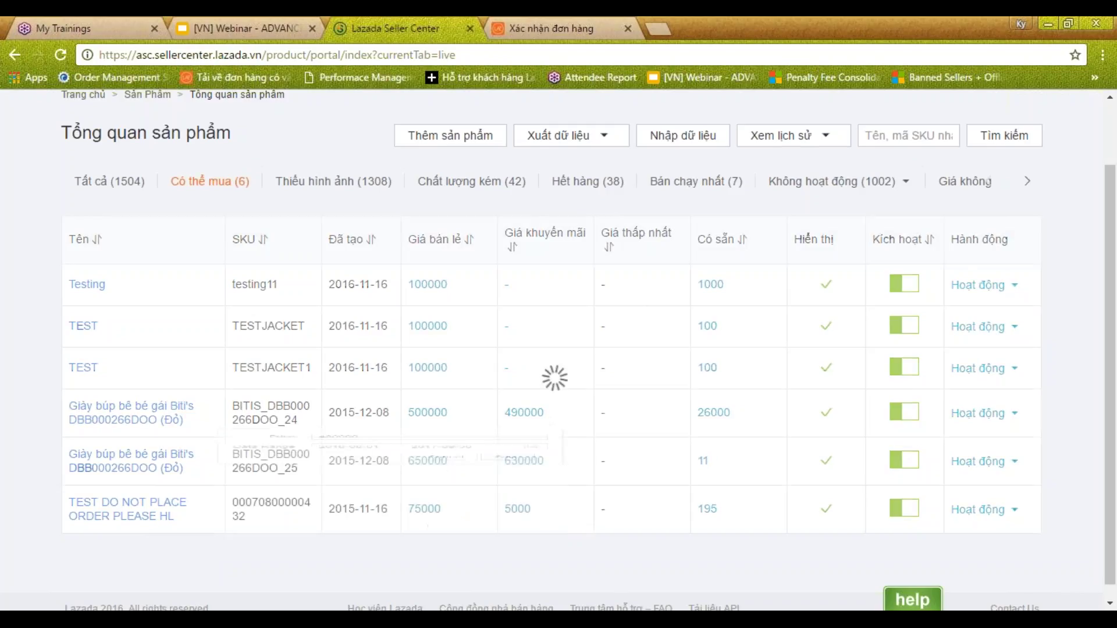
mouse_move(514, 541)
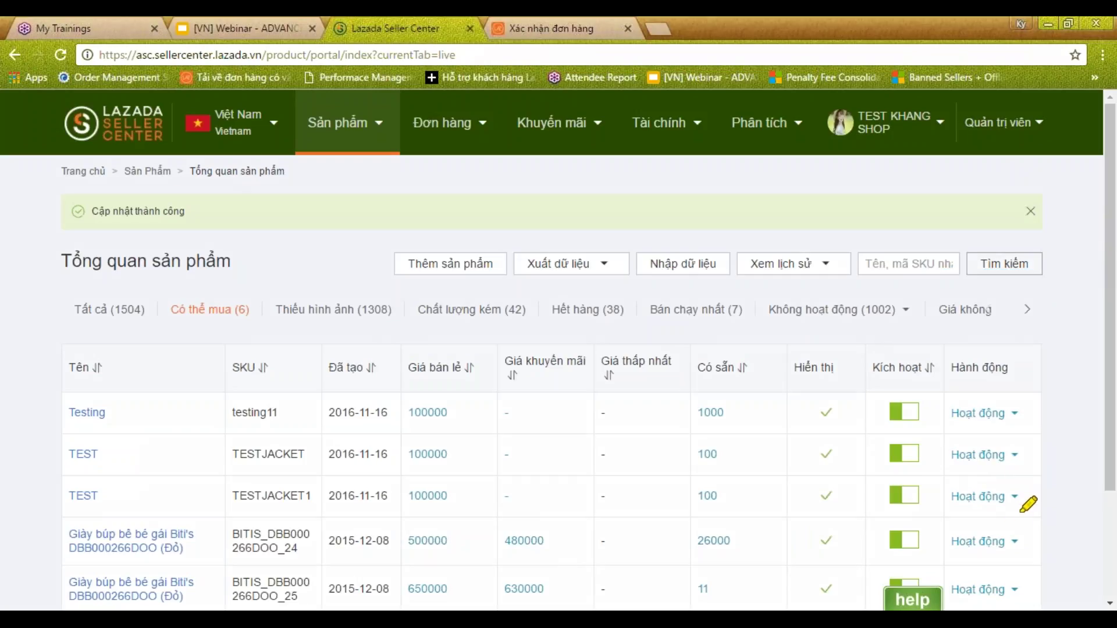
Open product BITIS_DBB000266DOO_24 for detailed editing and continue past its SPU information to the additional information stage
mouse_move(1007, 521)
mouse_down()
mouse_move(937, 527)
mouse_move(1015, 540)
mouse_move(1012, 518)
mouse_move(997, 522)
mouse_up()
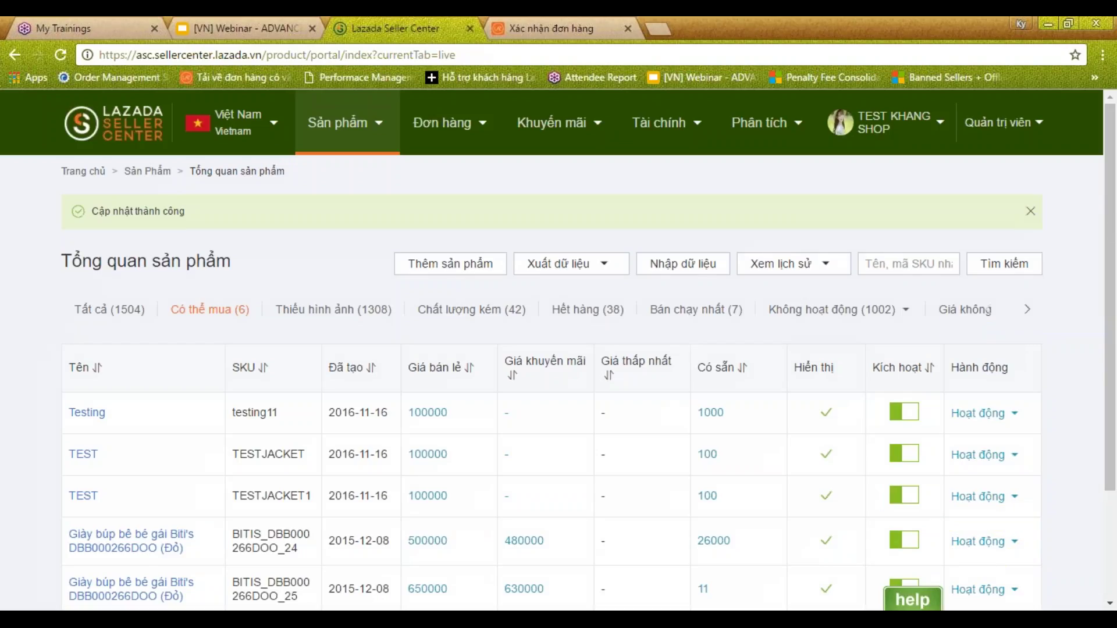
click(989, 542)
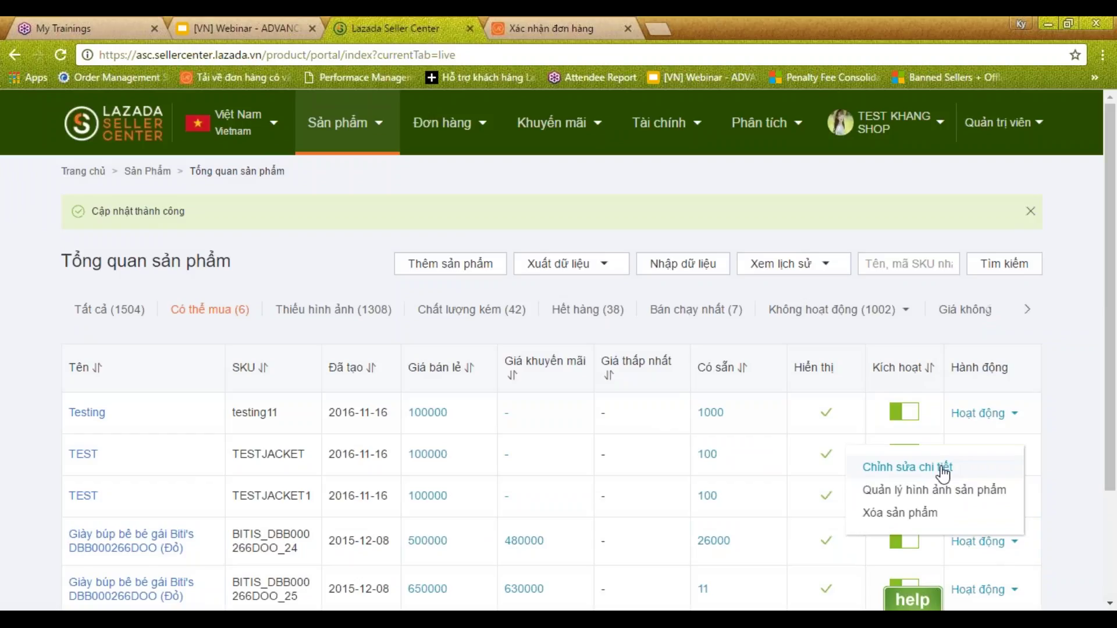
click(941, 469)
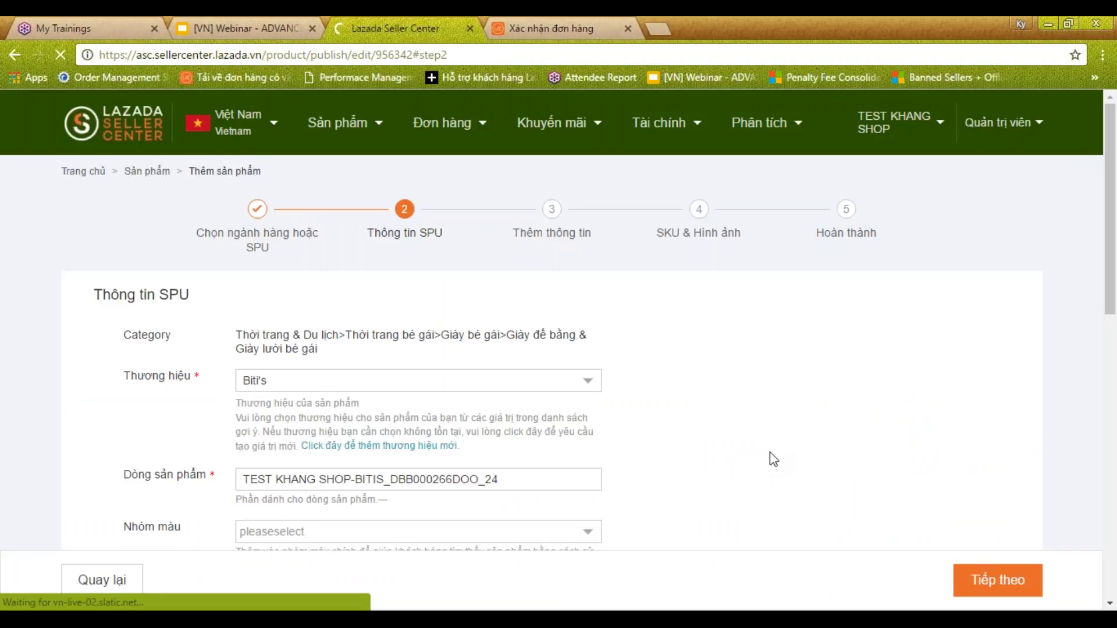
scroll(817, 460, down, 15)
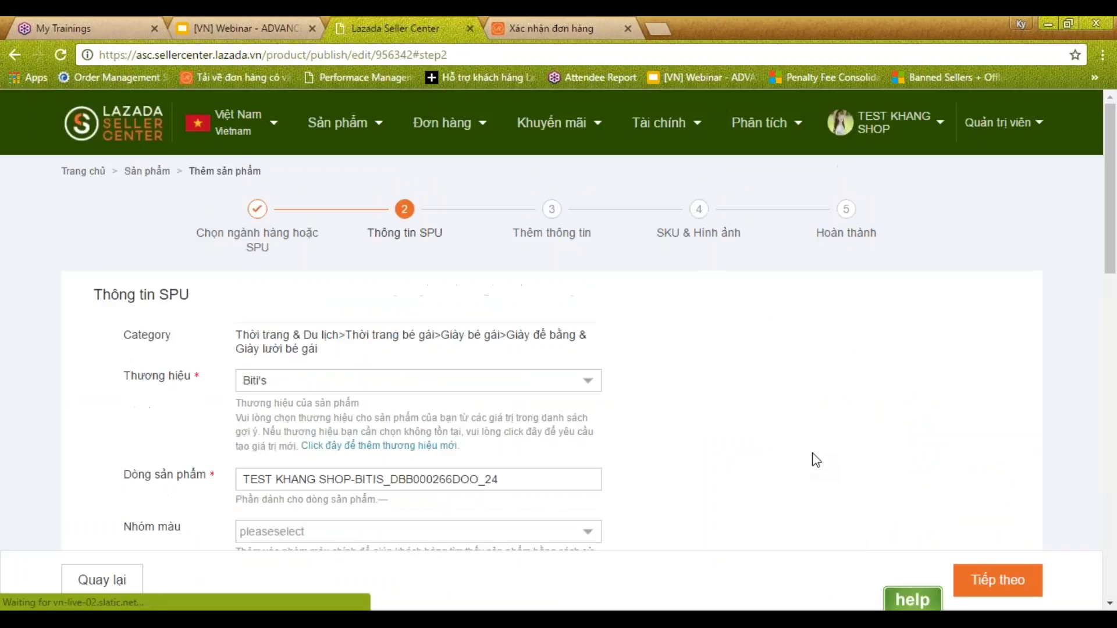
scroll(817, 460, down, 4)
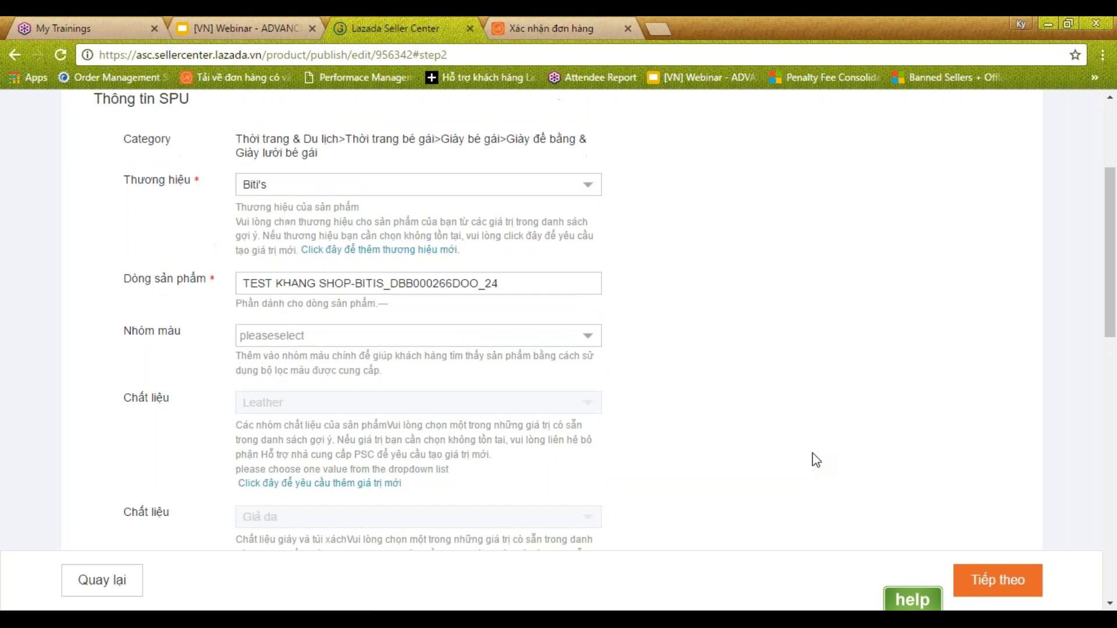
scroll(816, 460, up, 4)
scroll(816, 461, down, 1)
scroll(816, 461, down, 15)
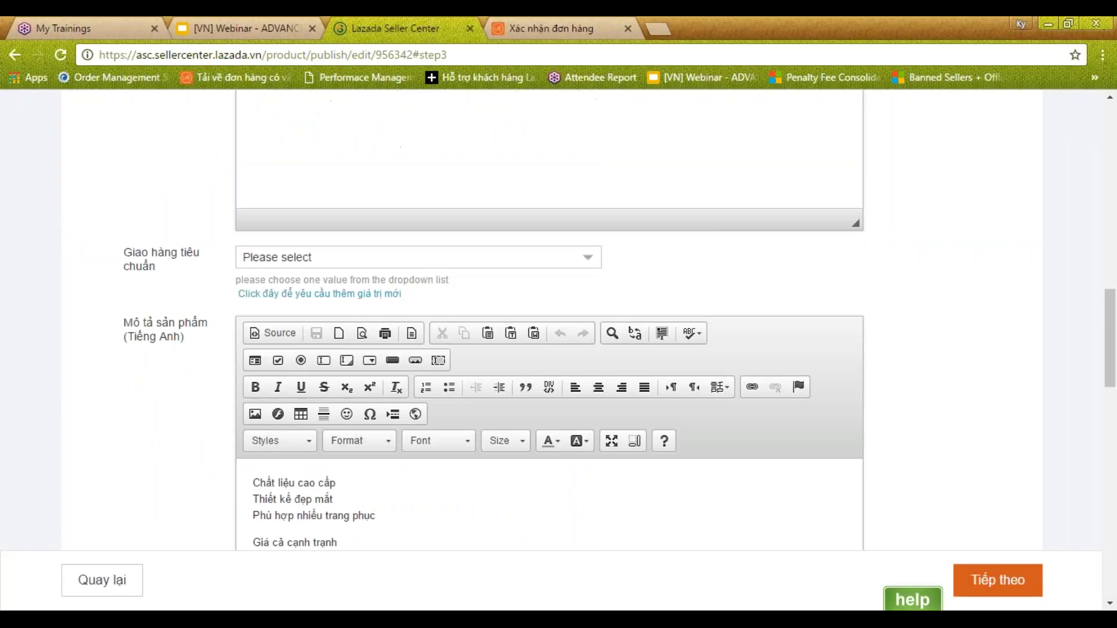
Add the age range "6-7" after "phù hợp độ tuổi" in the product description (Mô tả sản phẩm)
scroll(997, 413, up, 10)
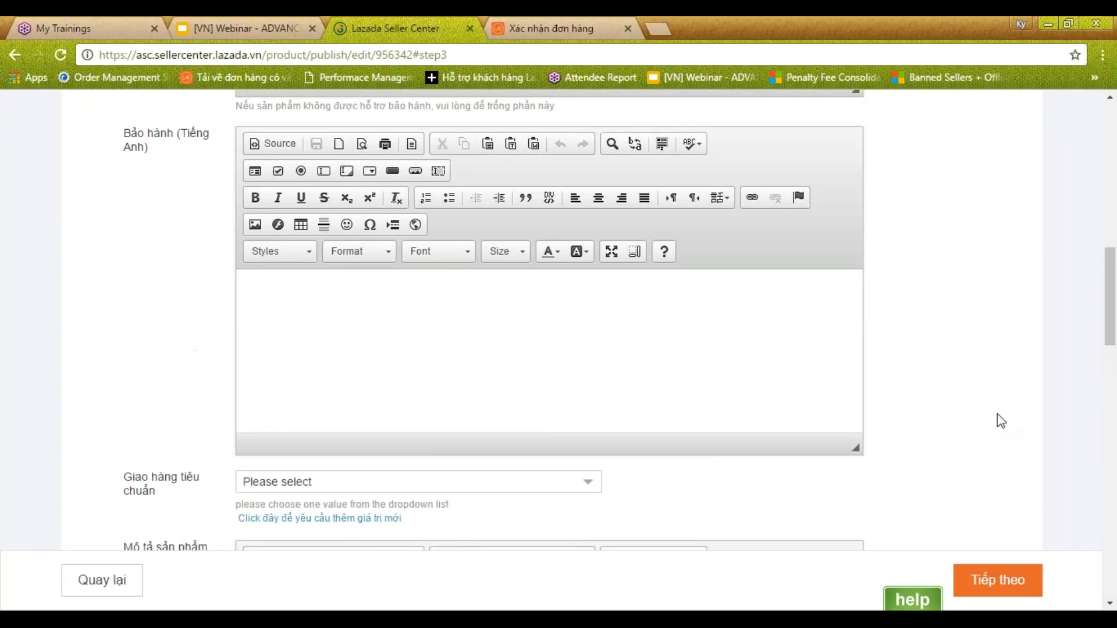
scroll(997, 414, up, 5)
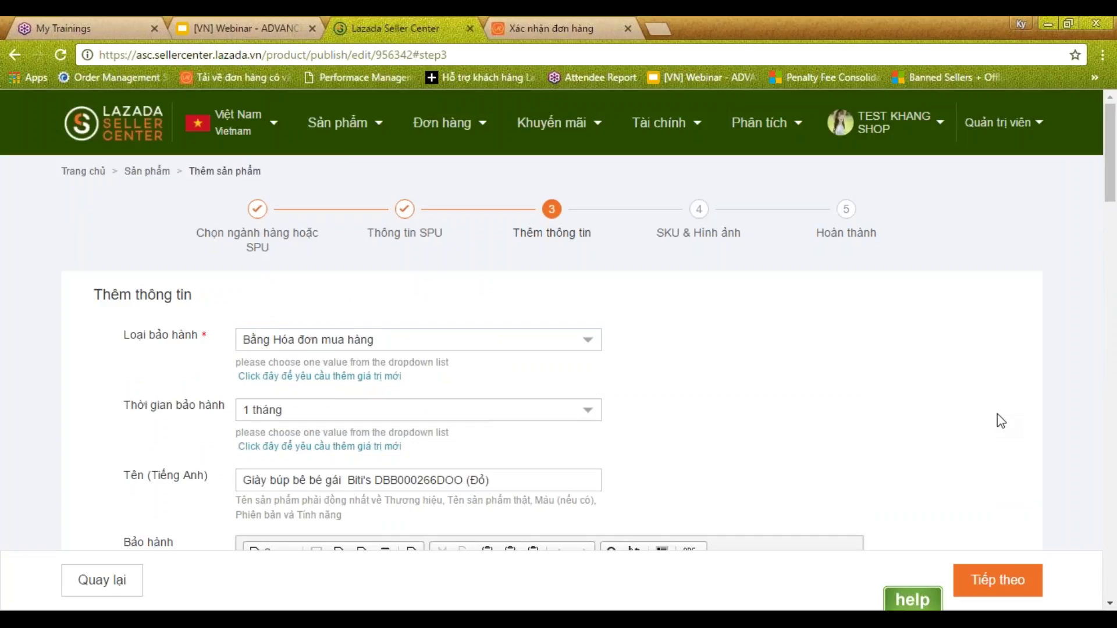
scroll(997, 414, down, 10)
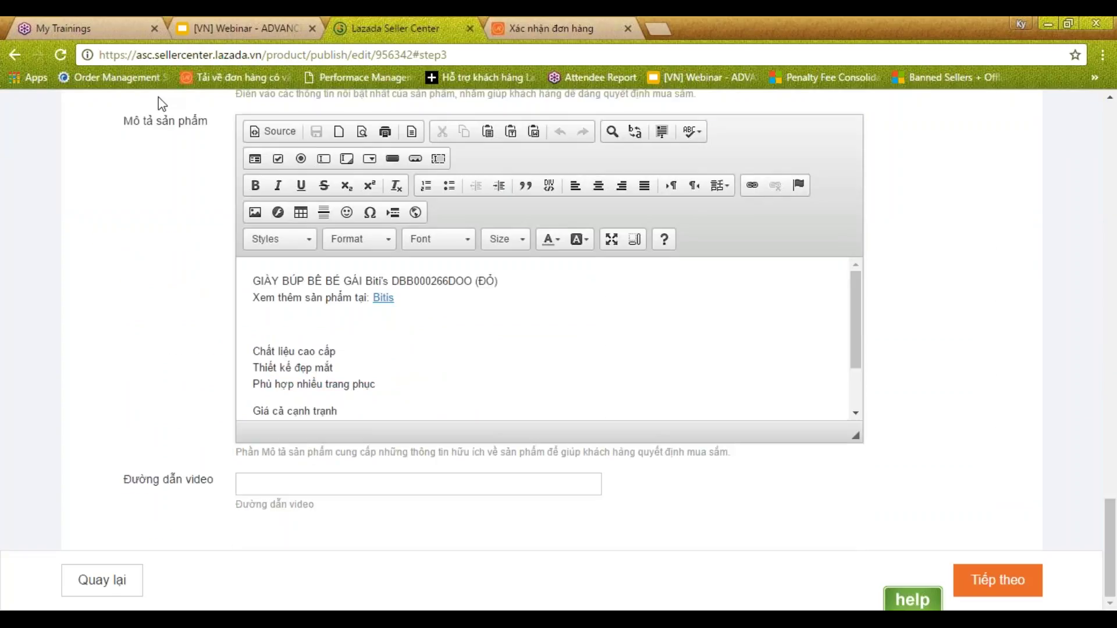
click(365, 393)
click(352, 387)
key(Down)
key(Down)
key(Down)
key(Down)
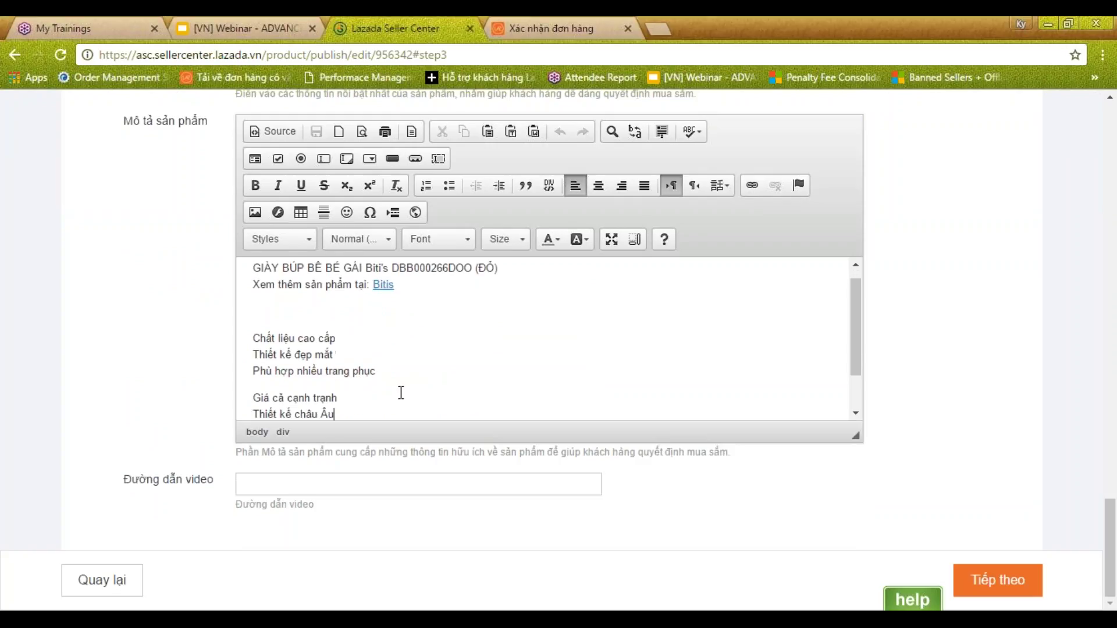
mouse_move(402, 393)
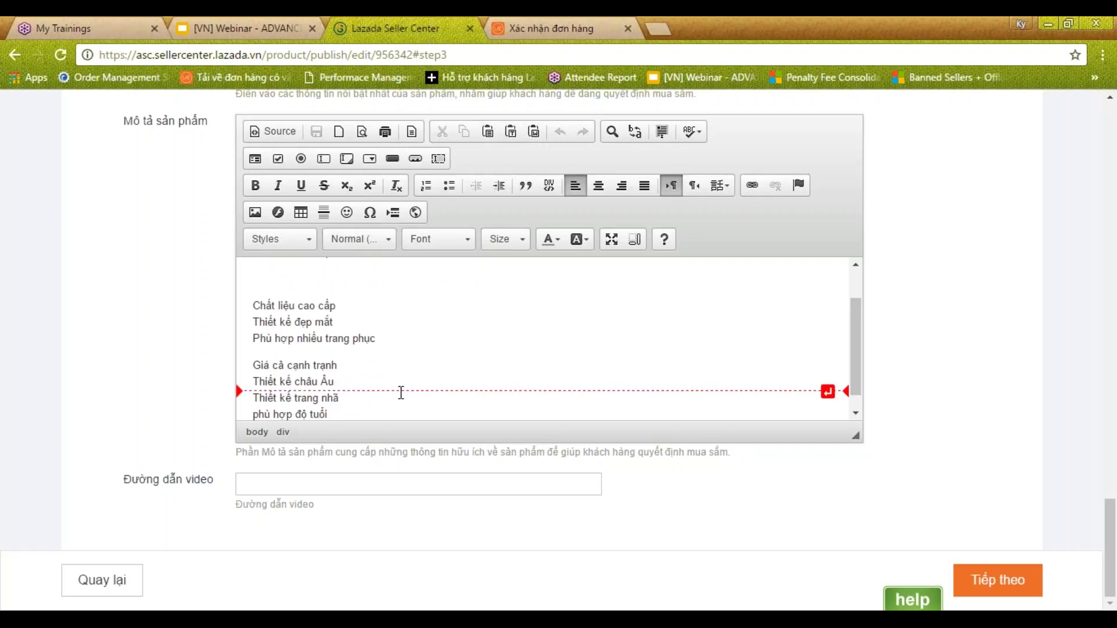
text(6)
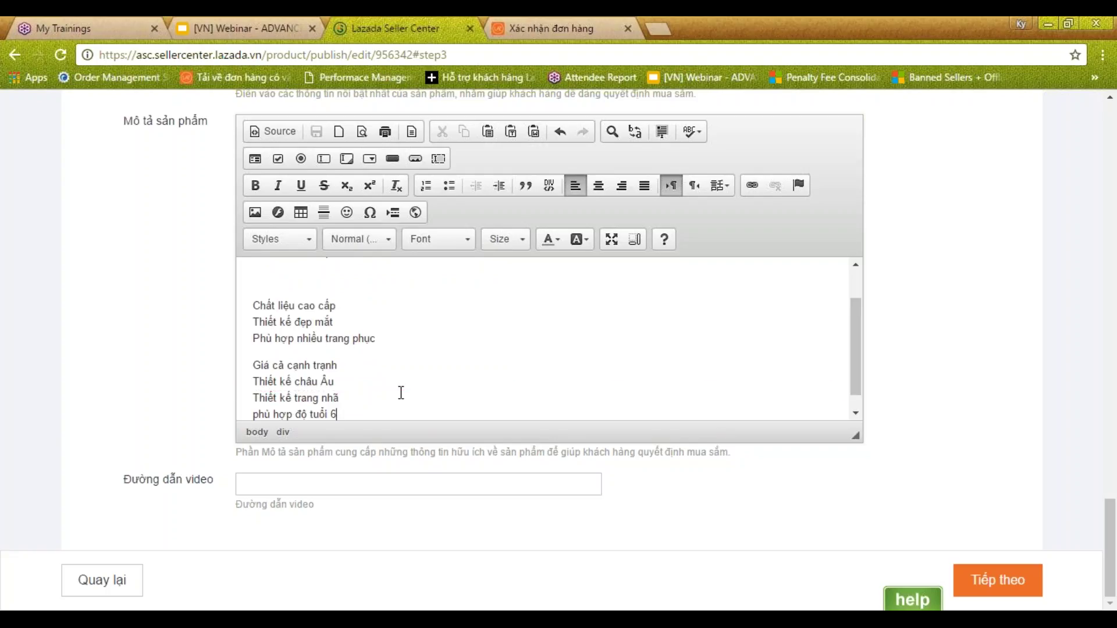
text(-7)
Continue through the SKU and images stage without edits, submit the product, and finish back at the product overview
click(1026, 582)
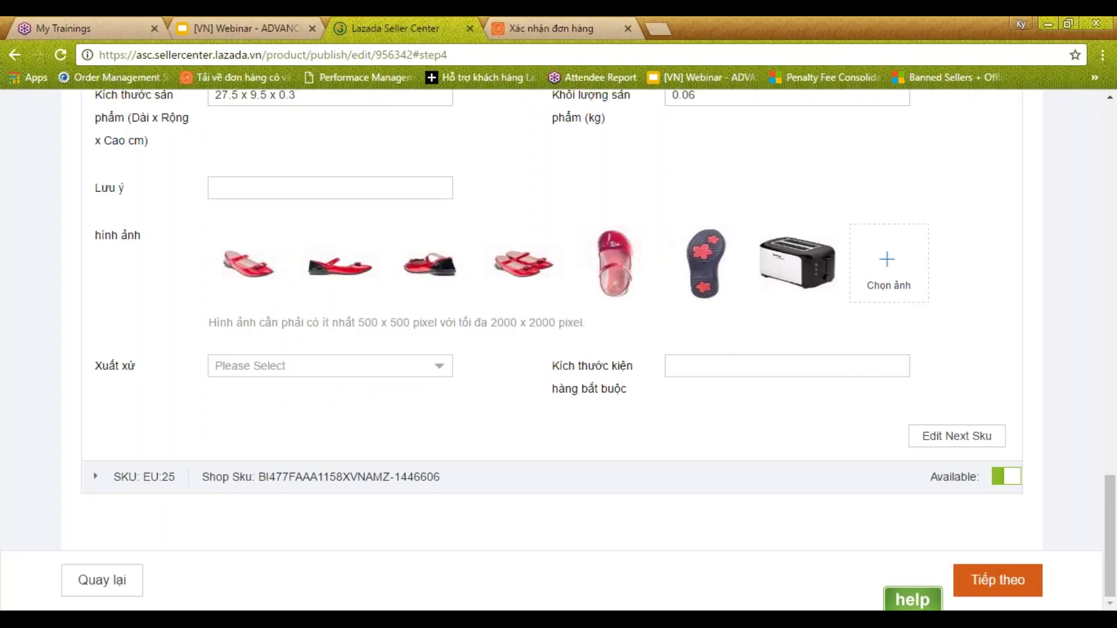
click(989, 587)
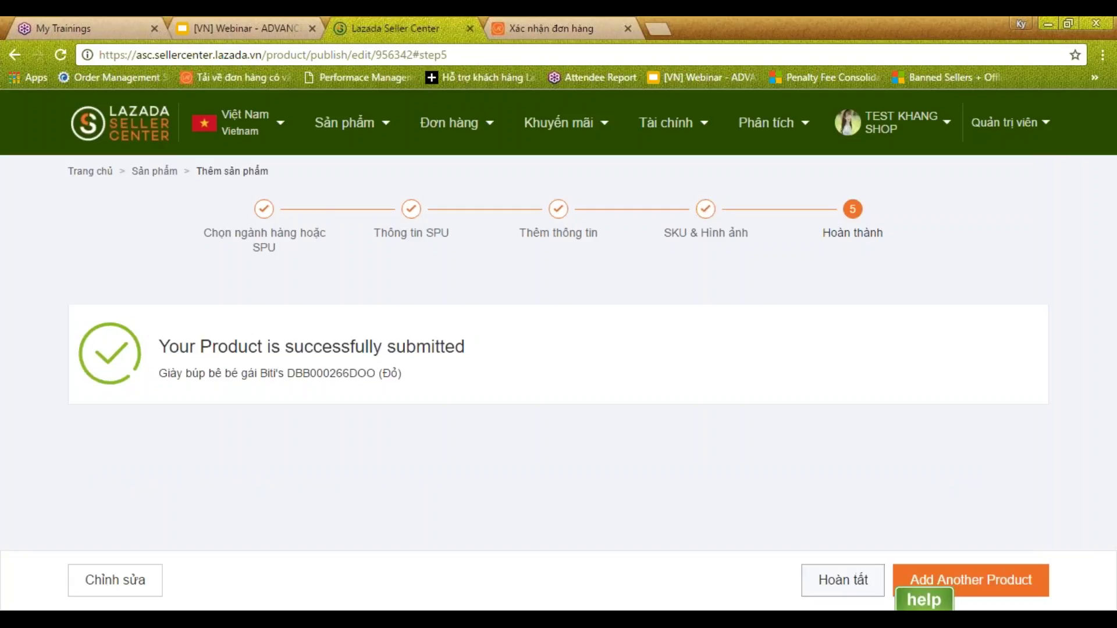
click(867, 579)
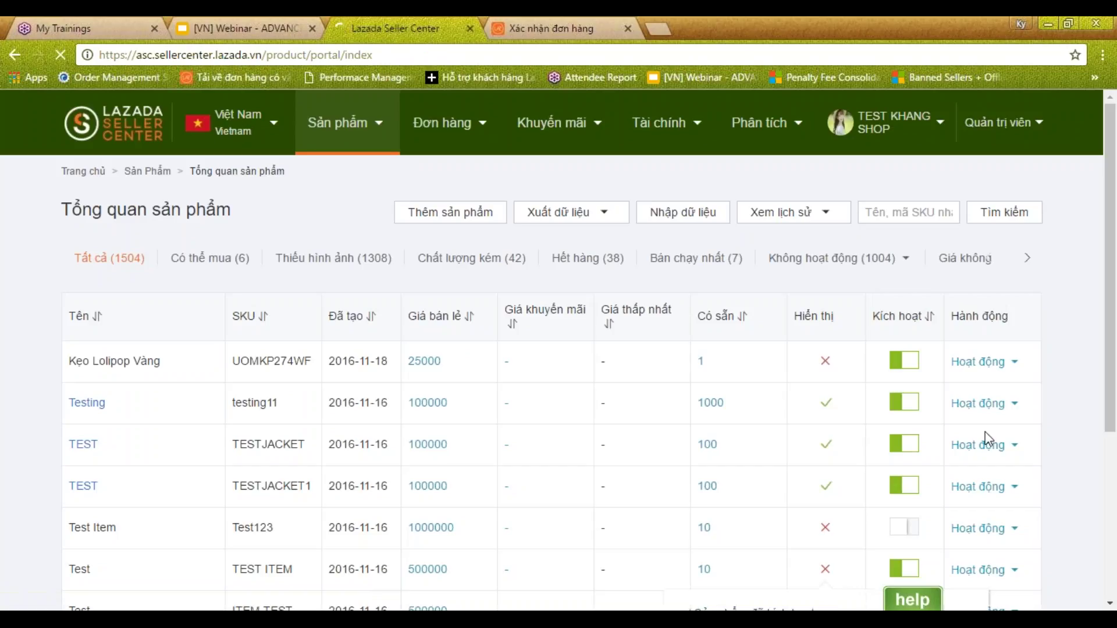
Filter the product list to Có thể mua and open the stock allocation of BITIS_DBB000266DOO_24
scroll(1110, 368, down, 4)
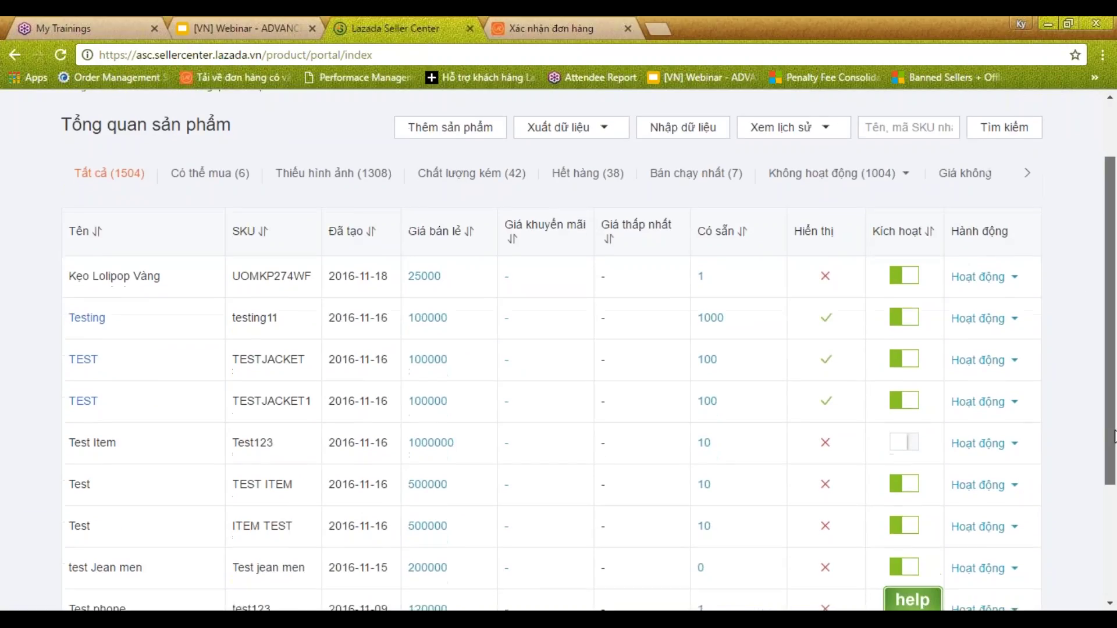
scroll(753, 119, up, 3)
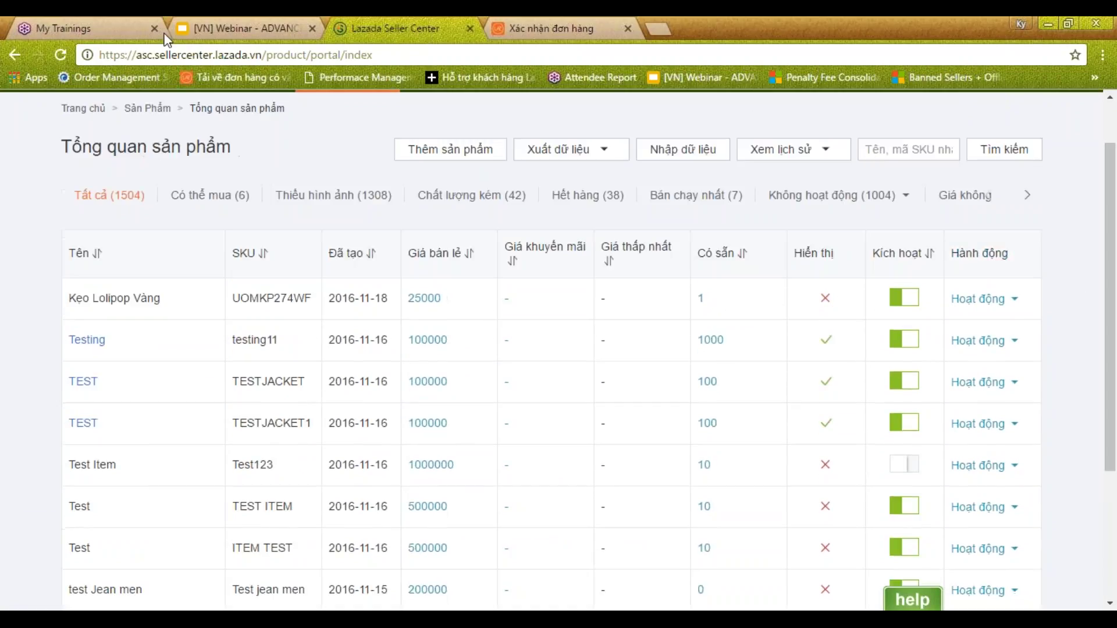
click(202, 195)
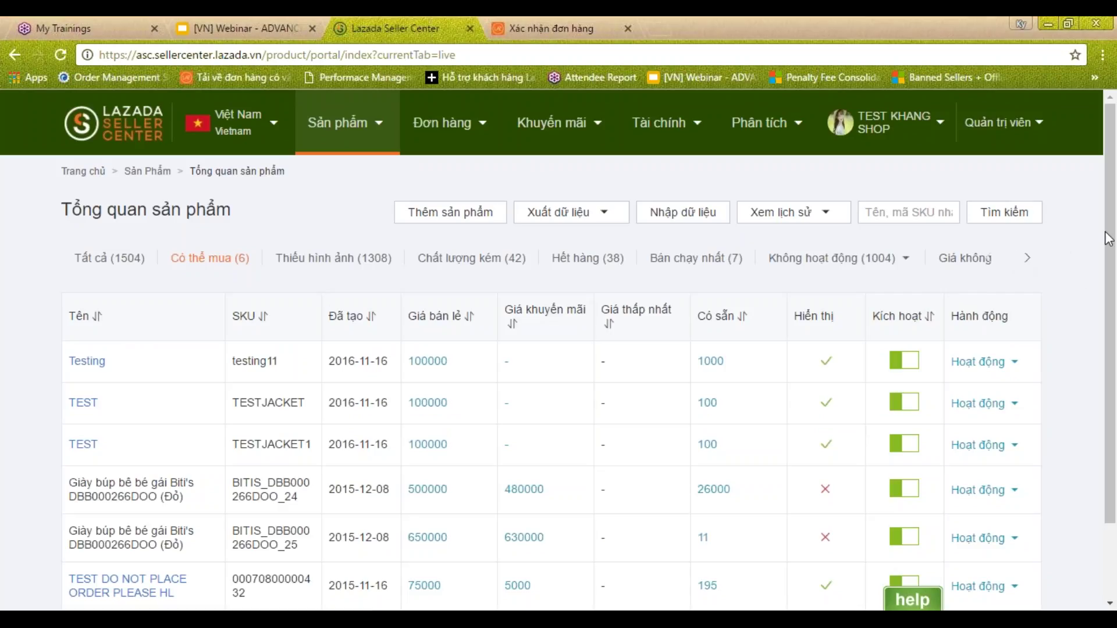
mouse_move(851, 482)
mouse_down()
mouse_move(787, 477)
mouse_move(829, 501)
mouse_move(843, 473)
mouse_up()
click(773, 491)
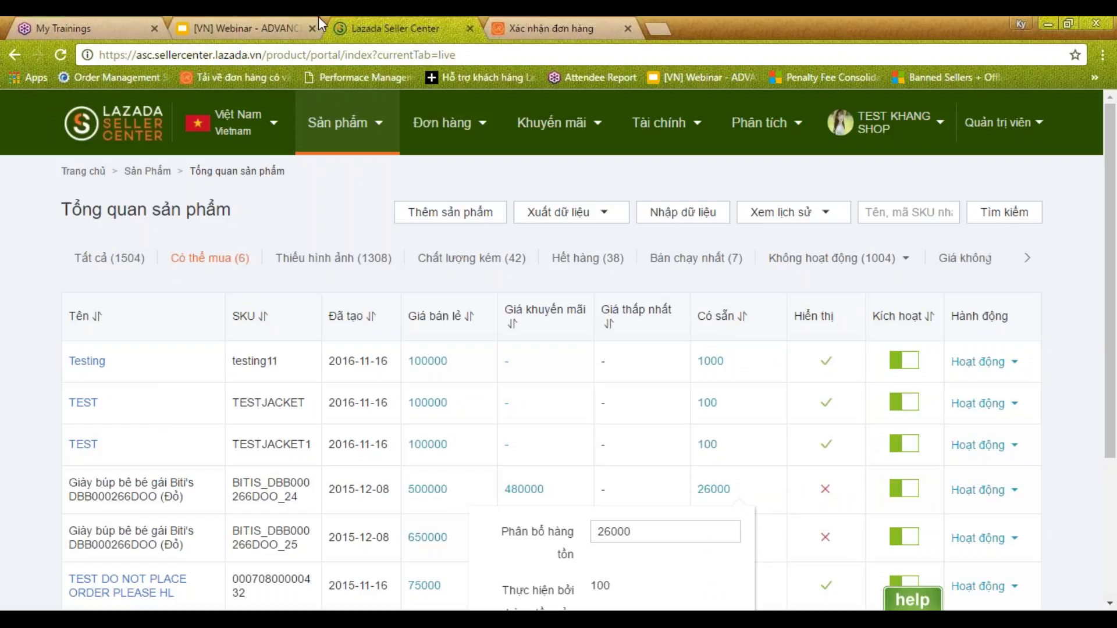
Switch to the ADVANCED OPERATION webinar deck in Google Slides, present it full screen and advance to the next slide
click(277, 23)
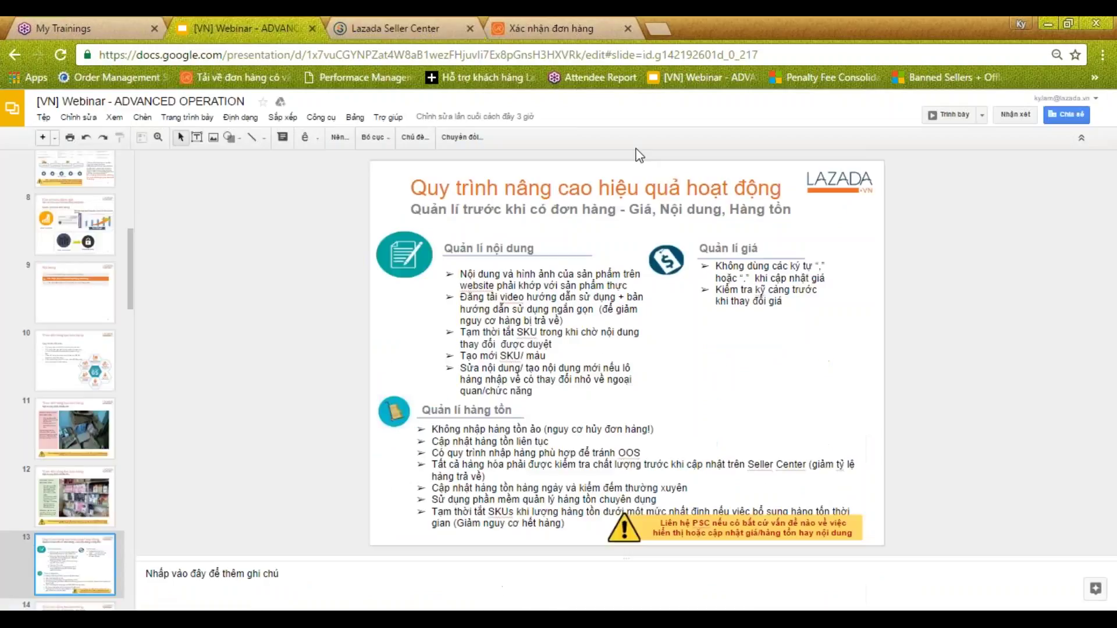
click(943, 116)
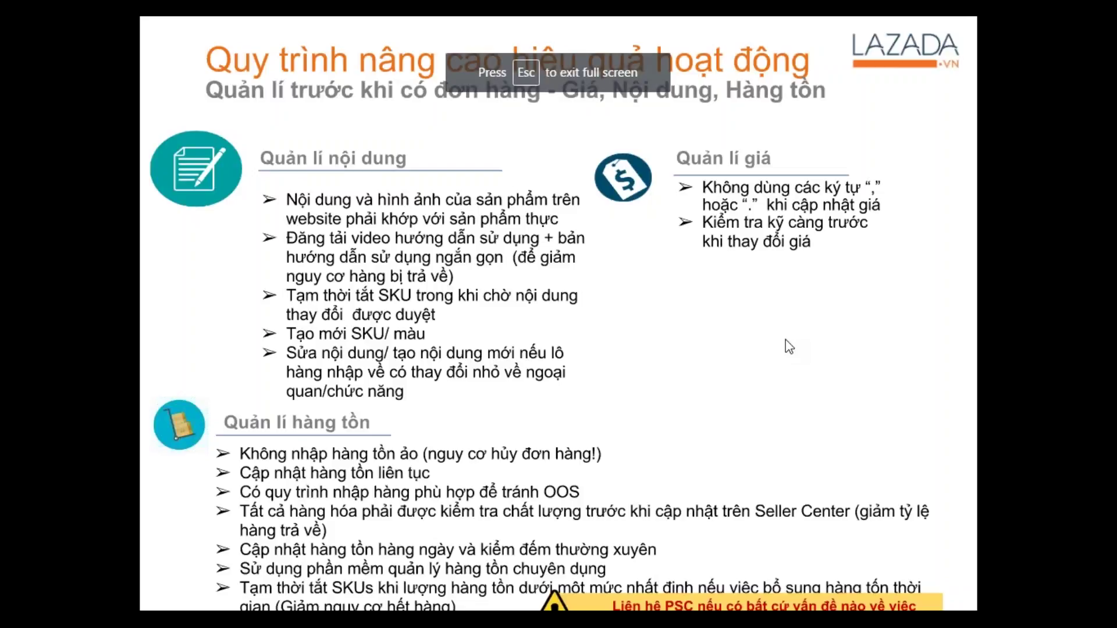
click(789, 347)
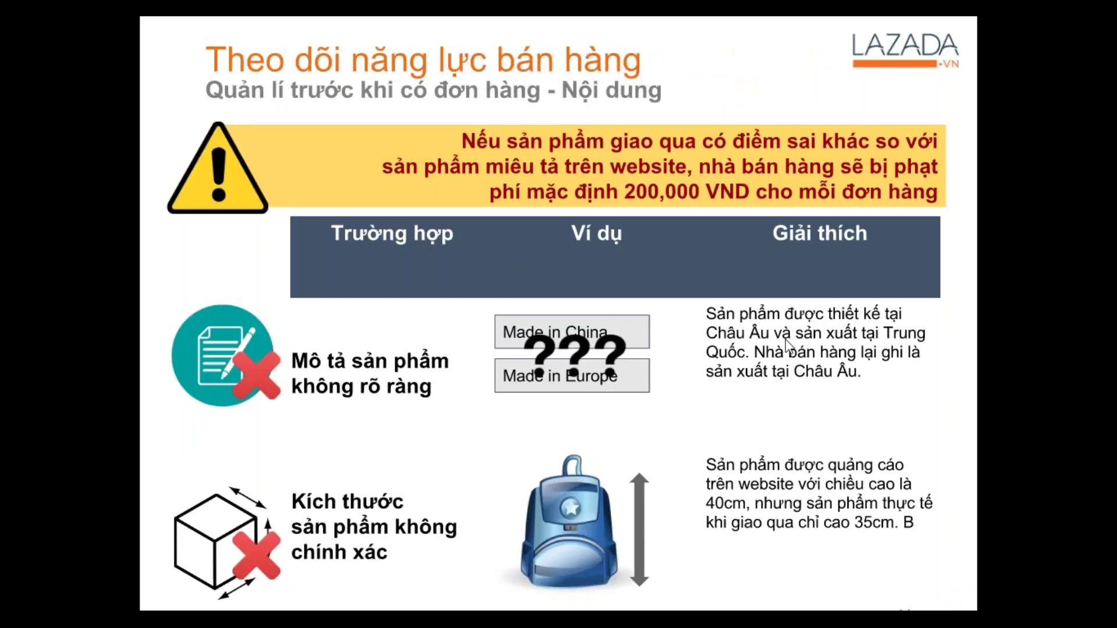